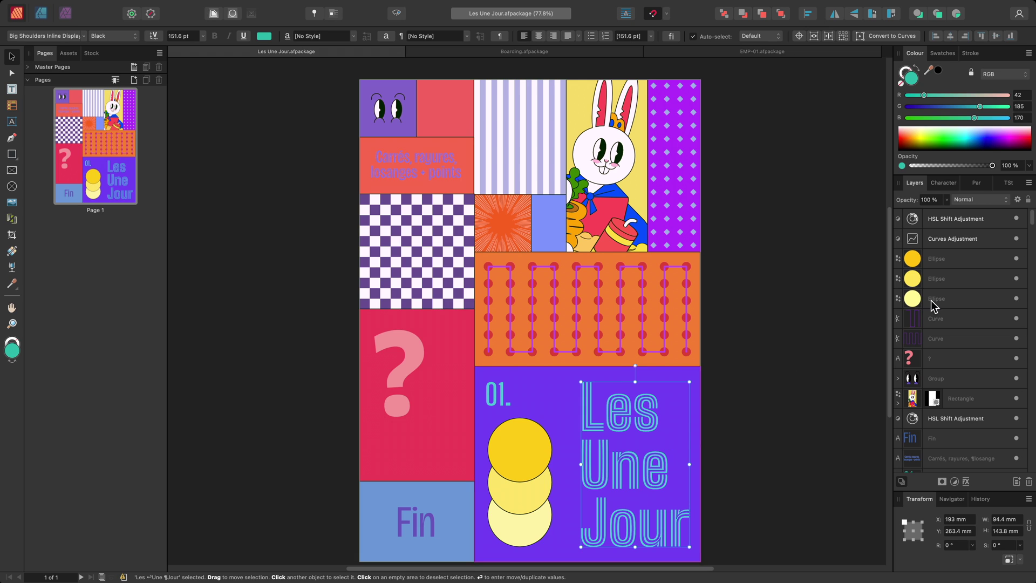
- Scroll the Layers panel down to the 'Les Une Jour' text layer
{"action": "scroll", "coordinate": [1031, 227], "scroll_direction": "down", "scroll_amount": 2}
{"action": "scroll", "coordinate": [1031, 226], "scroll_direction": "down", "scroll_amount": 4}
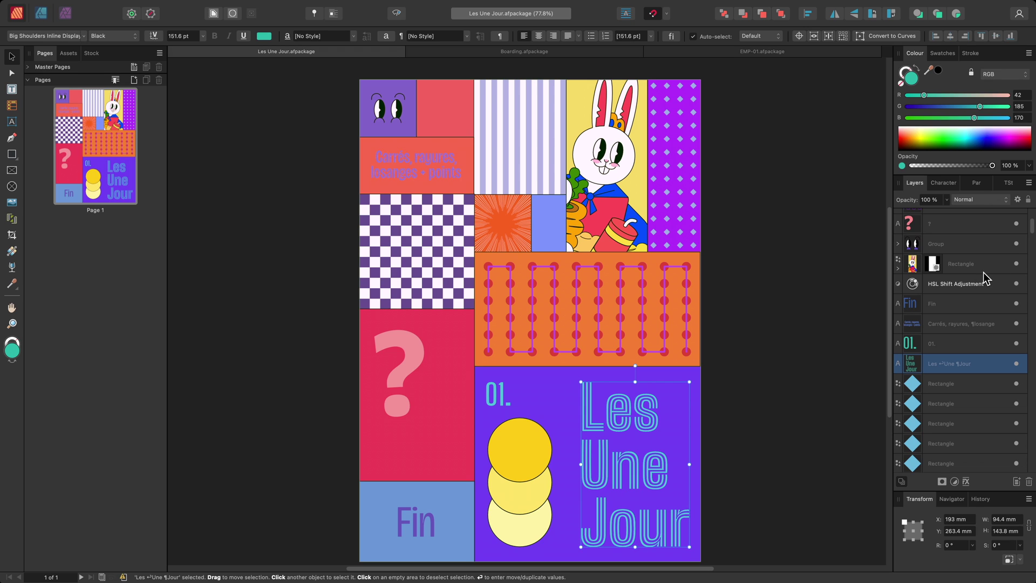
{"action": "left_click", "coordinate": [912, 363], "text": "alt"}
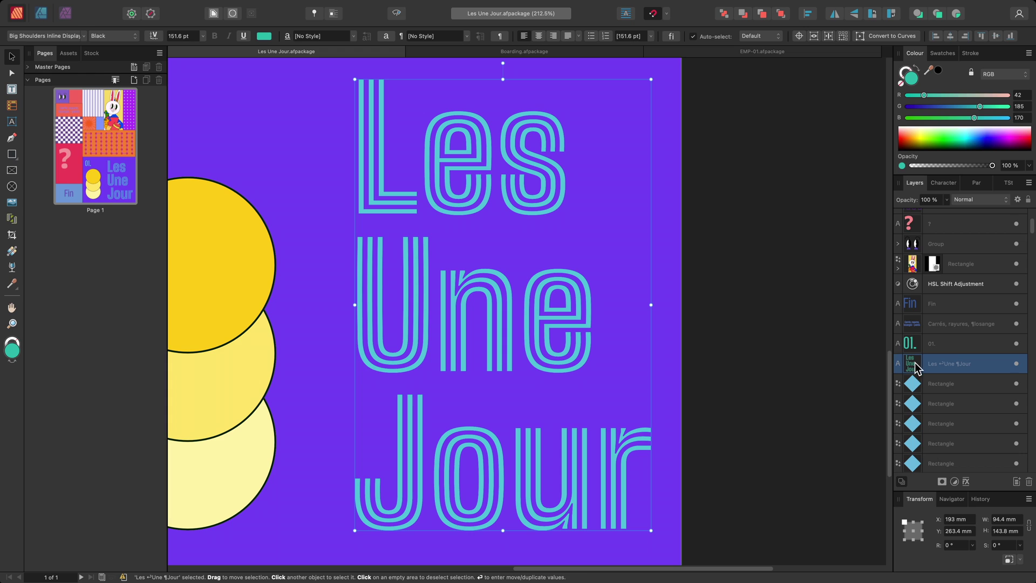
{"action": "left_click", "coordinate": [125, 37]}
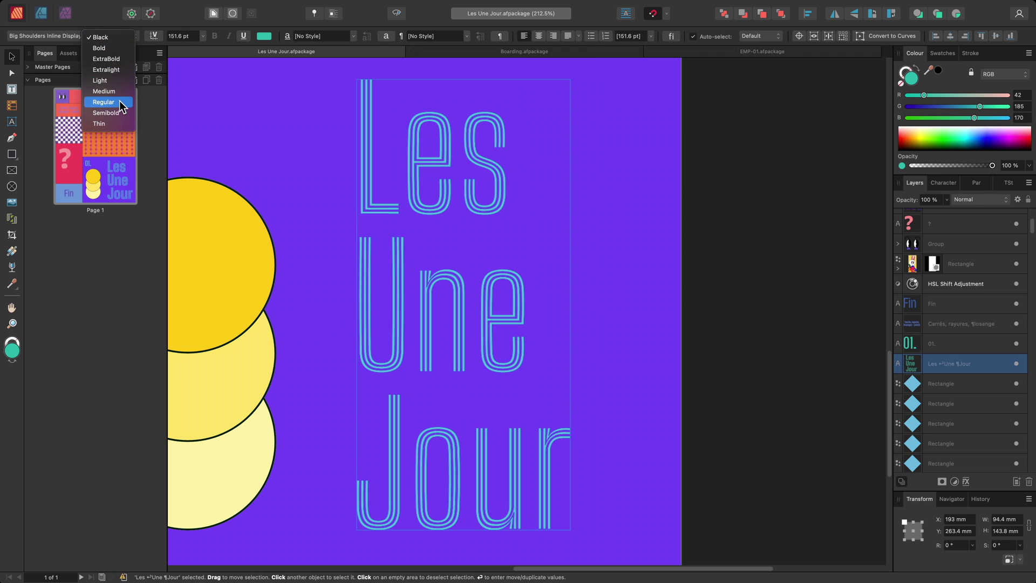
{"action": "left_click", "coordinate": [135, 37]}
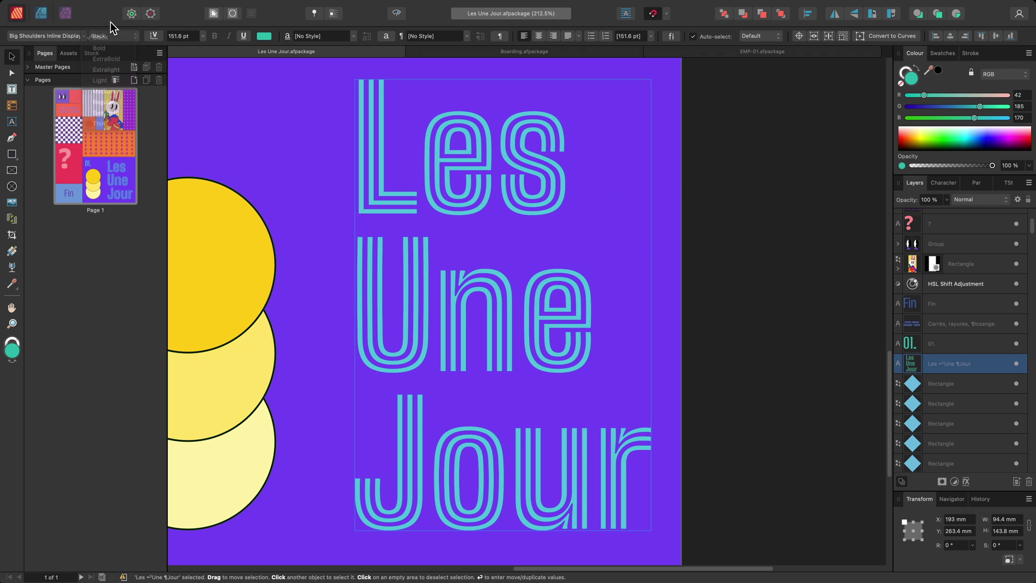
- Lighten the 'Les Une Jour' title's variable weight to 705, then fine-tune it to 710
{"action": "left_click", "coordinate": [154, 37]}
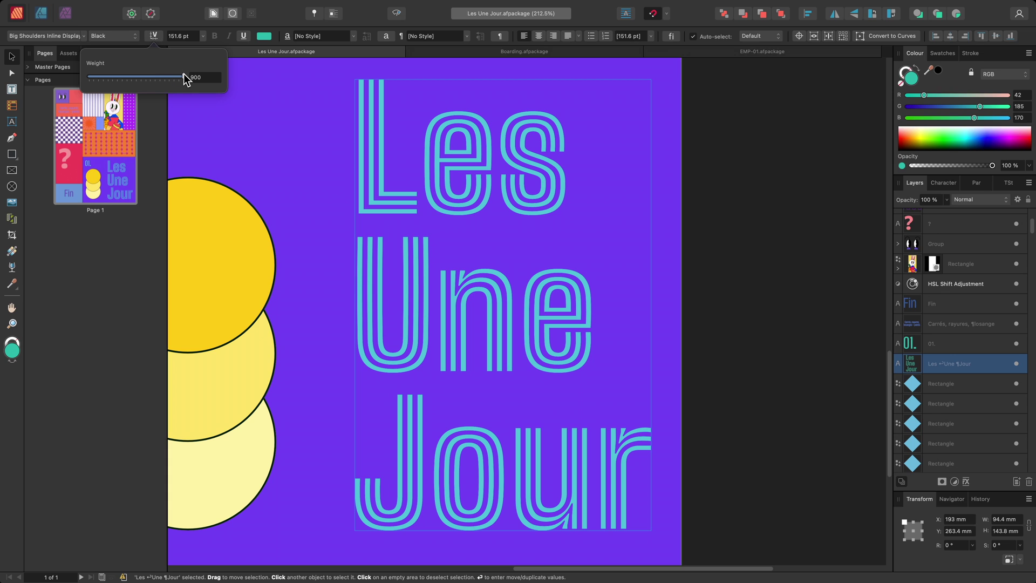
{"action": "left_click_drag", "start_coordinate": [183, 77], "coordinate": [161, 79]}
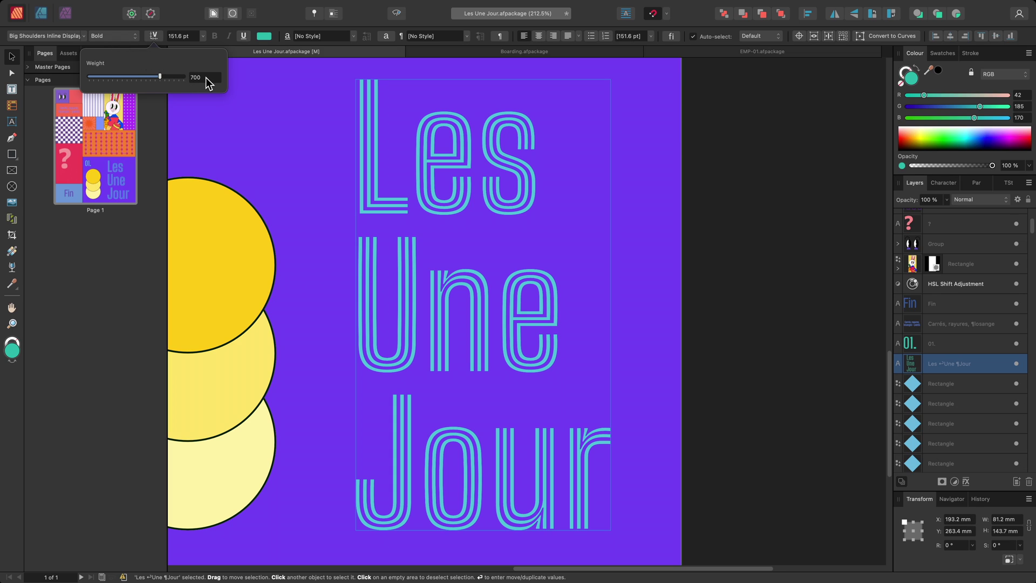
{"action": "type", "text": "705"}
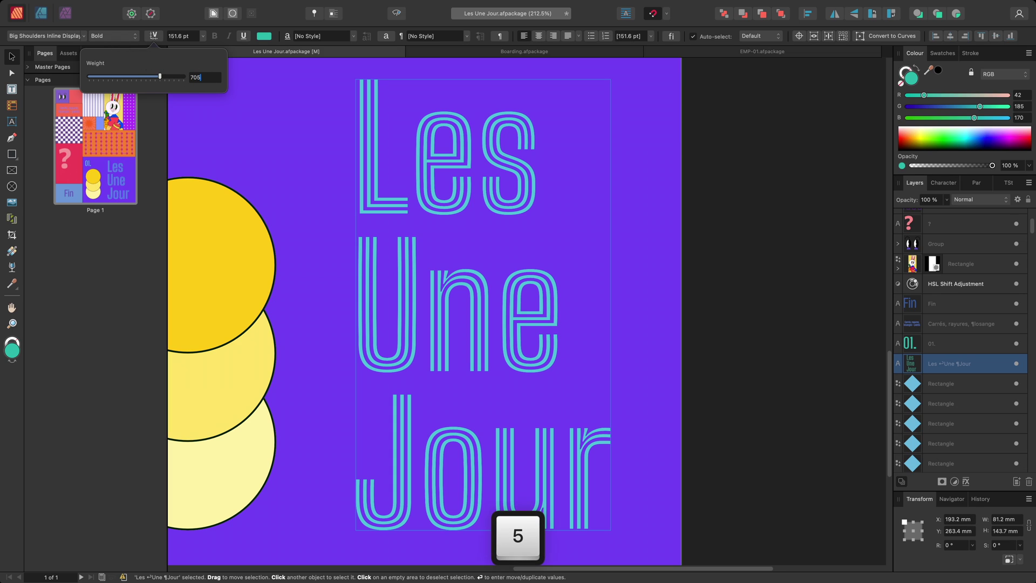
{"action": "key", "text": "Return"}
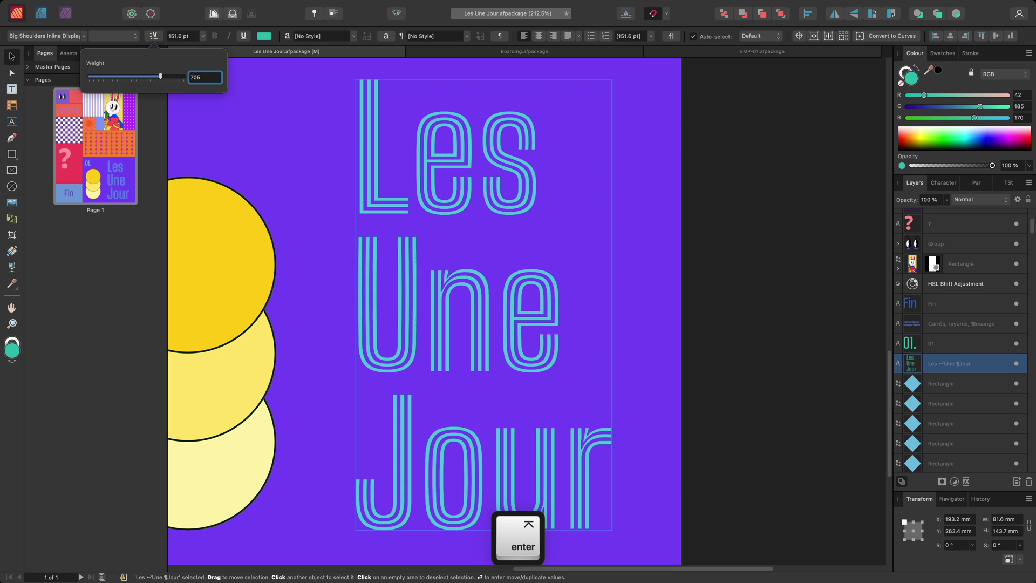
{"action": "scroll", "coordinate": [220, 84], "scroll_direction": "up", "scroll_amount": 7}
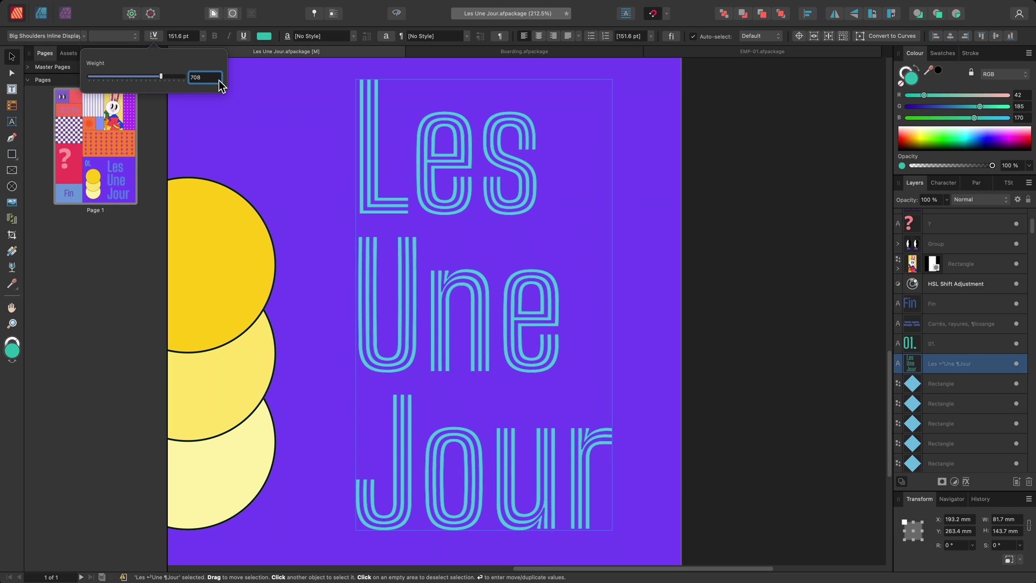
{"action": "scroll", "coordinate": [218, 84], "scroll_direction": "up", "scroll_amount": 18}
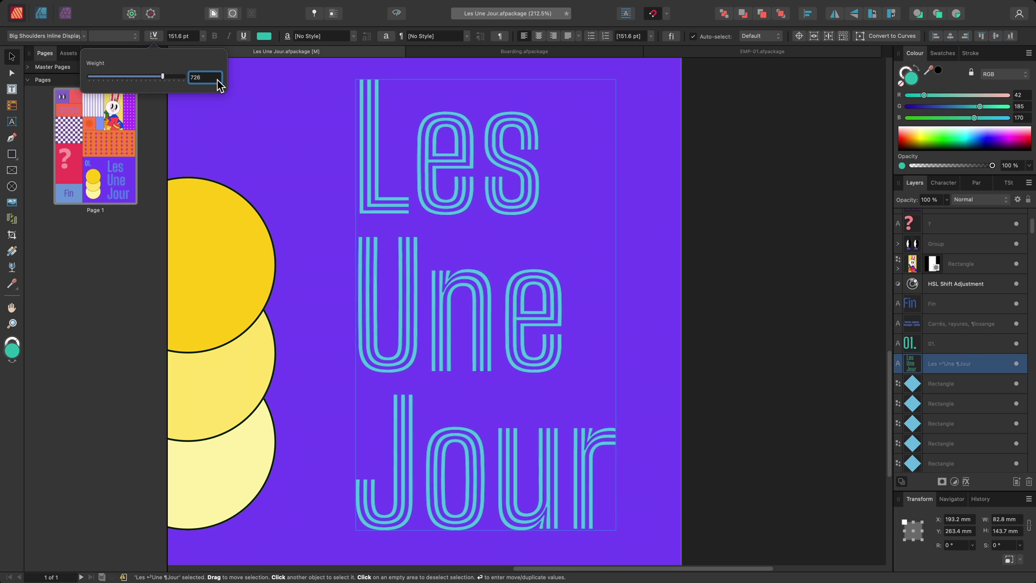
{"action": "scroll", "coordinate": [218, 84], "scroll_direction": "down", "scroll_amount": 19}
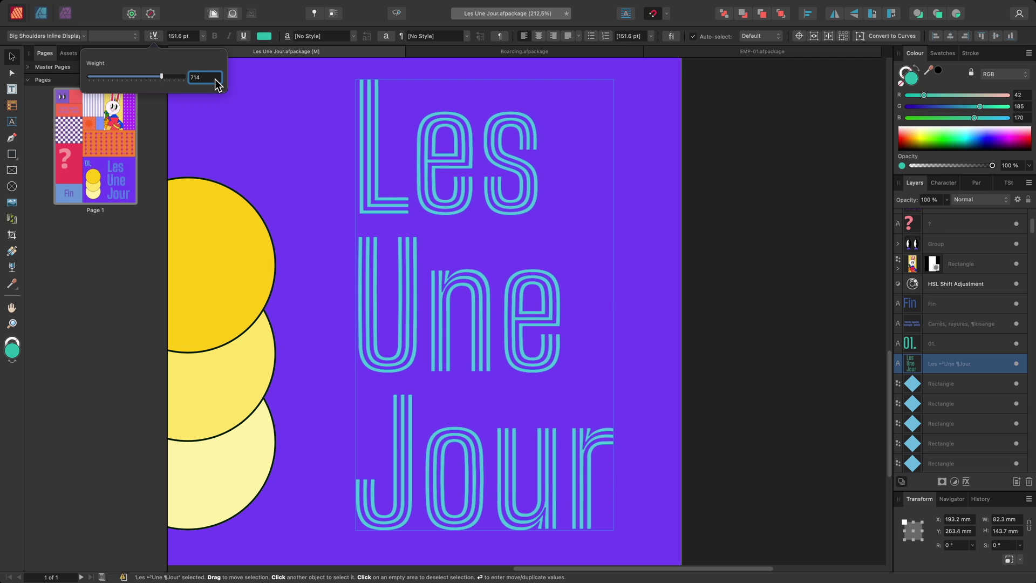
{"action": "scroll", "coordinate": [218, 83], "scroll_direction": "down", "scroll_amount": 2}
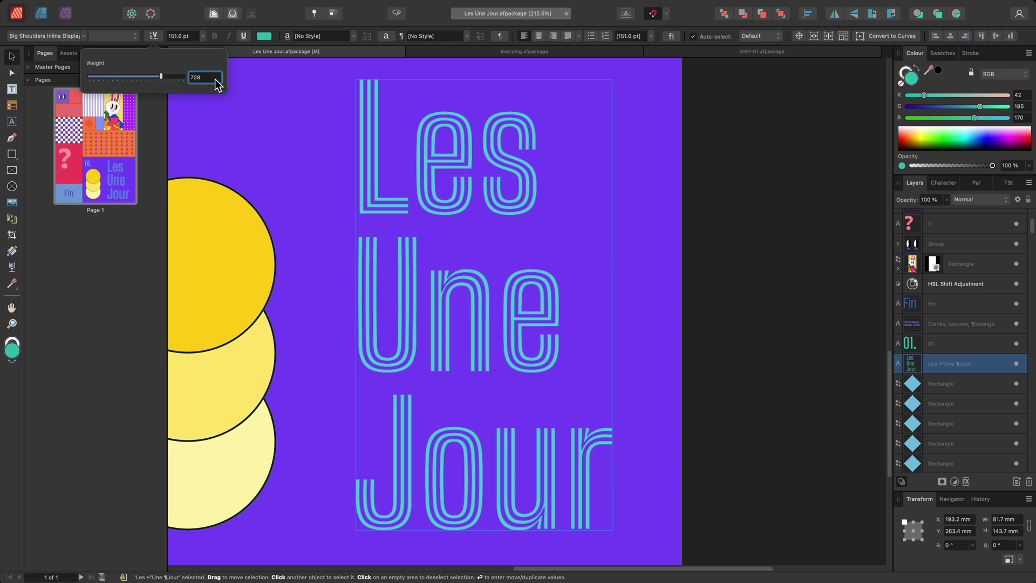
{"action": "scroll", "coordinate": [219, 84], "scroll_direction": "up", "scroll_amount": 1}
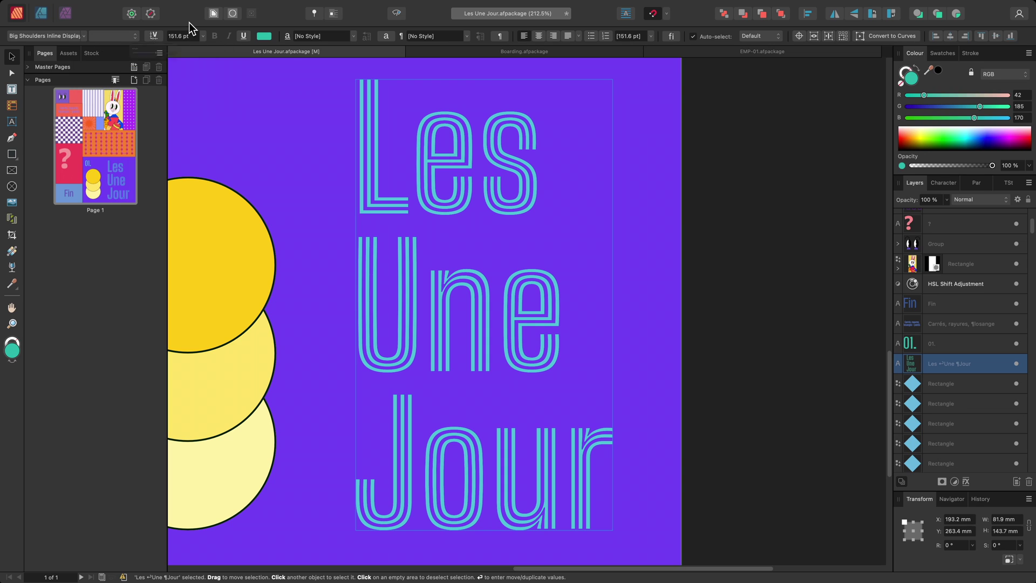
- Duplicate the pink question mark, move the copy down-right and shrink it to 200.6 pt
{"action": "key", "text": "super+0"}
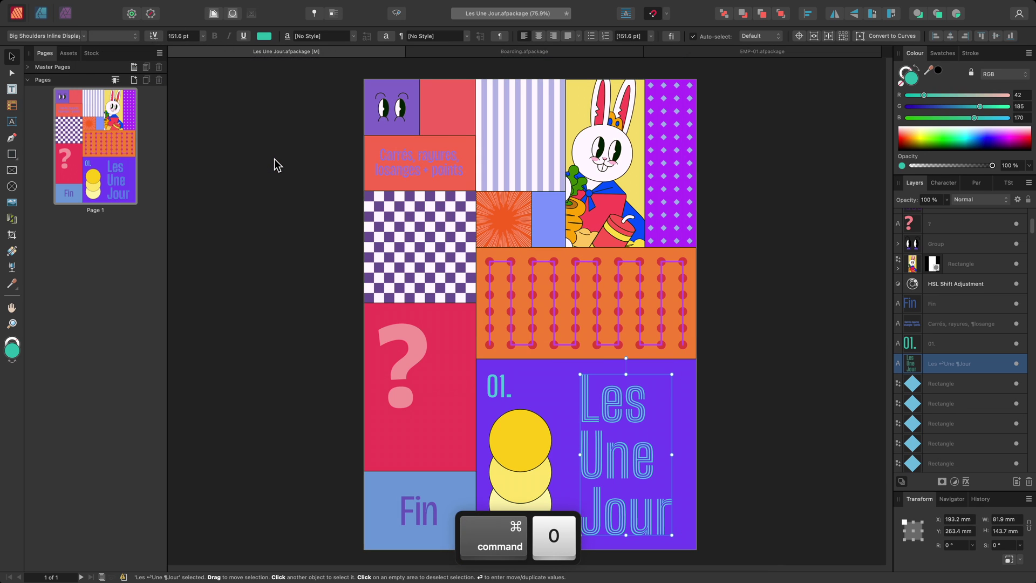
{"action": "left_click", "coordinate": [412, 349]}
{"action": "scroll", "coordinate": [447, 431], "scroll_direction": "up", "scroll_amount": 5}
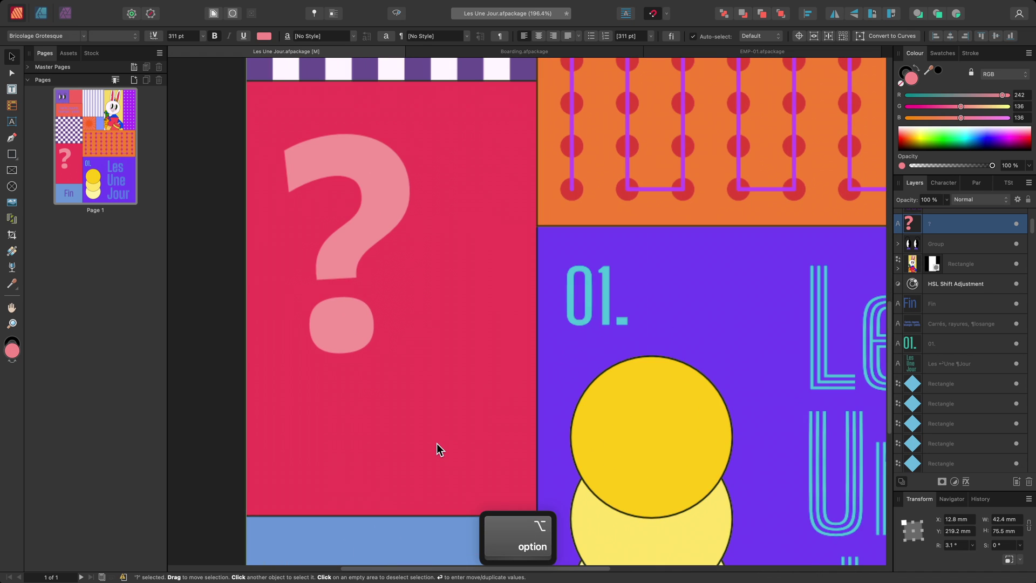
{"action": "key", "text": "super+j"}
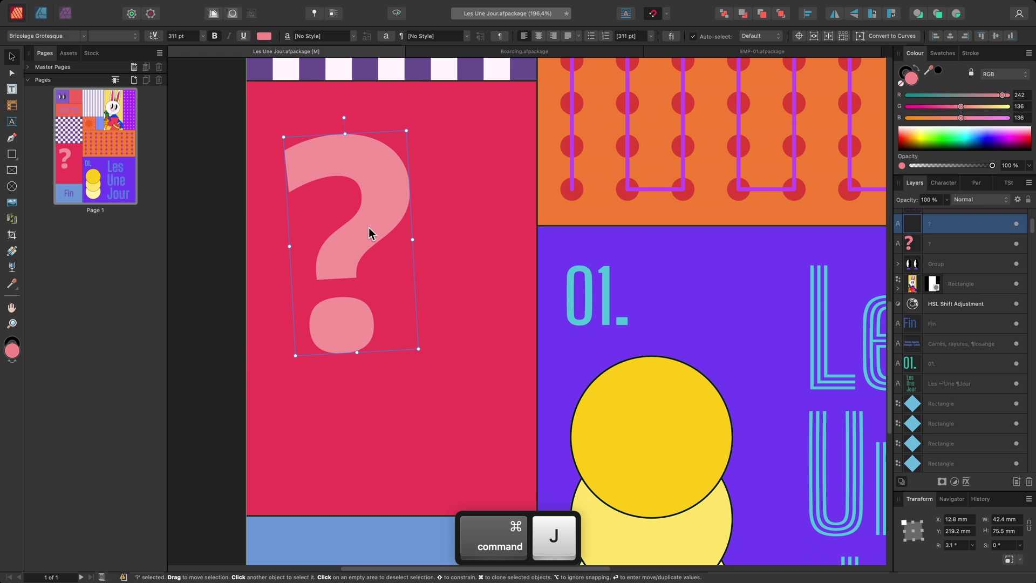
{"action": "left_click_drag", "start_coordinate": [370, 231], "coordinate": [447, 324]}
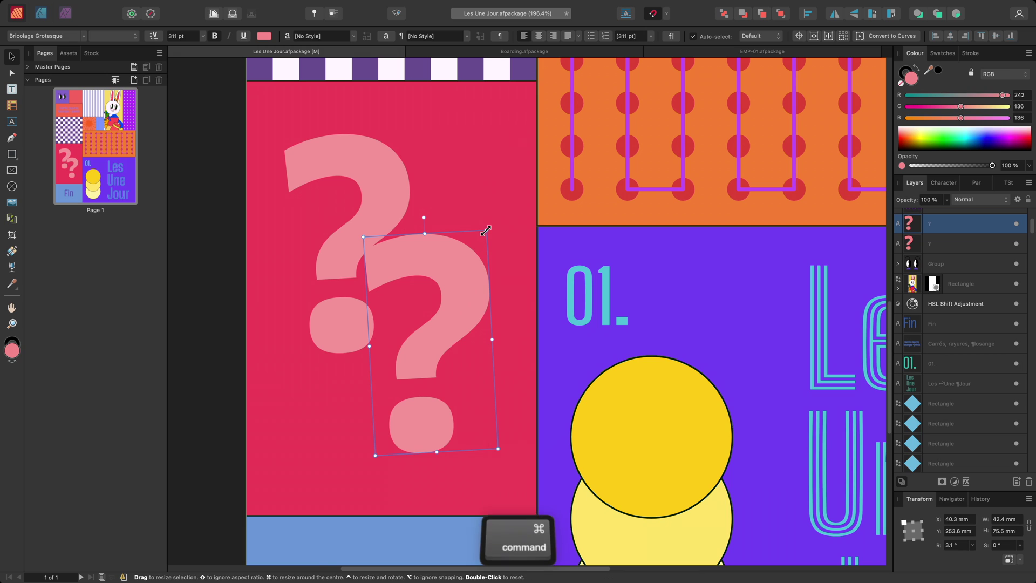
{"action": "left_click_drag", "start_coordinate": [485, 231], "coordinate": [450, 258]}
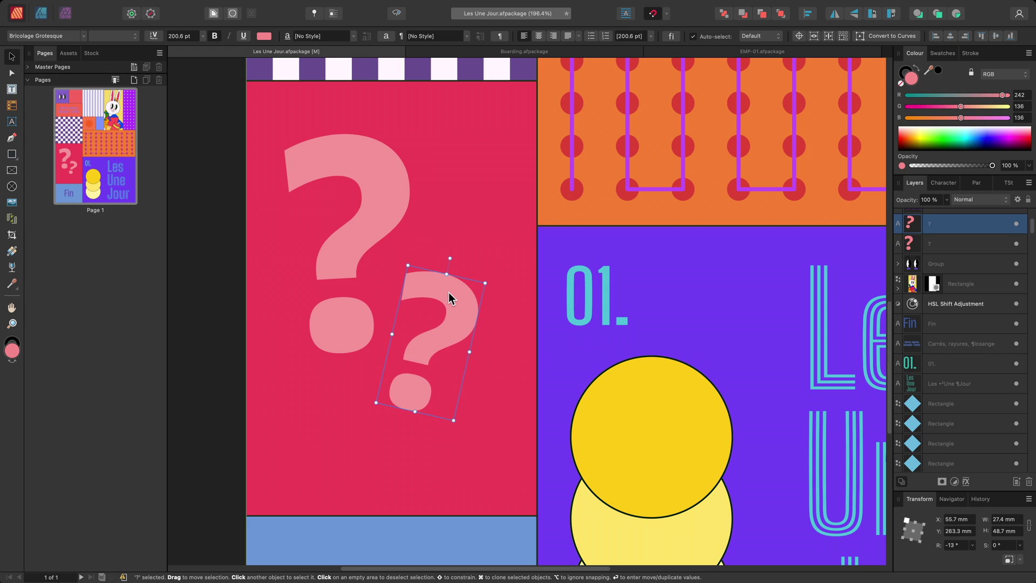
- Set the copied question mark's variable weight to 380 and width to 88.8
{"action": "left_click", "coordinate": [154, 35]}
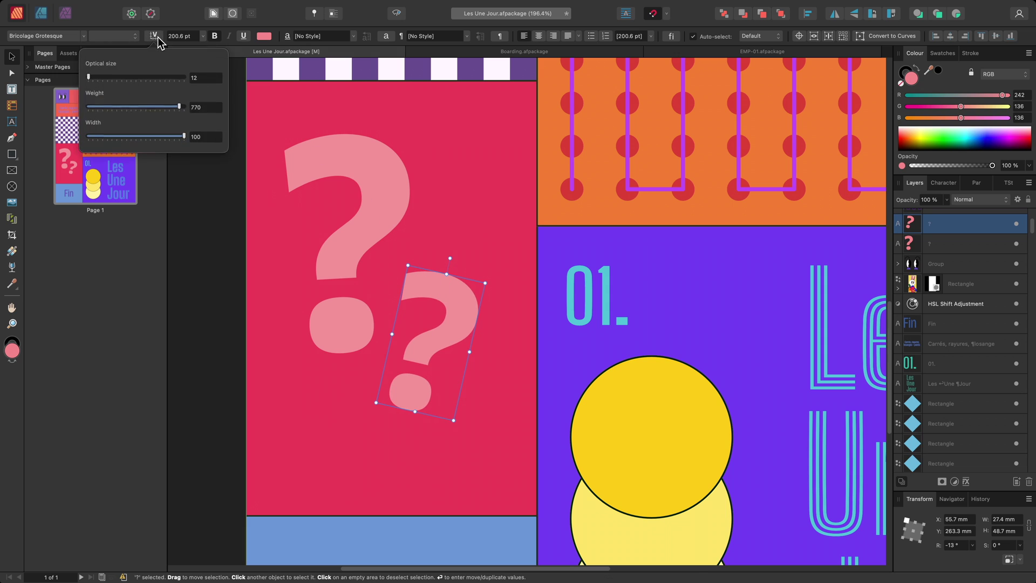
{"action": "left_click_drag", "start_coordinate": [179, 105], "coordinate": [117, 109]}
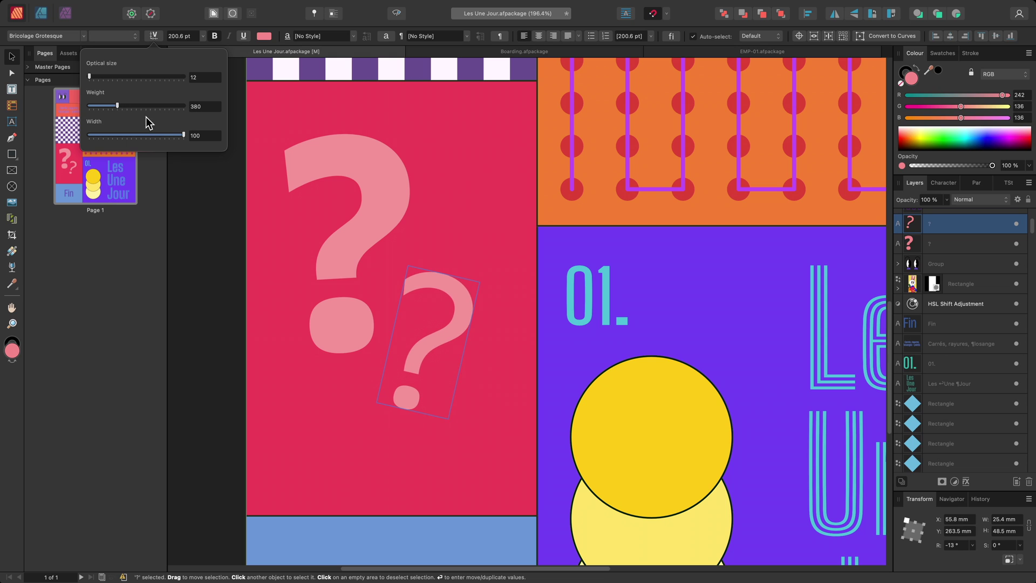
{"action": "left_click_drag", "start_coordinate": [183, 135], "coordinate": [139, 143]}
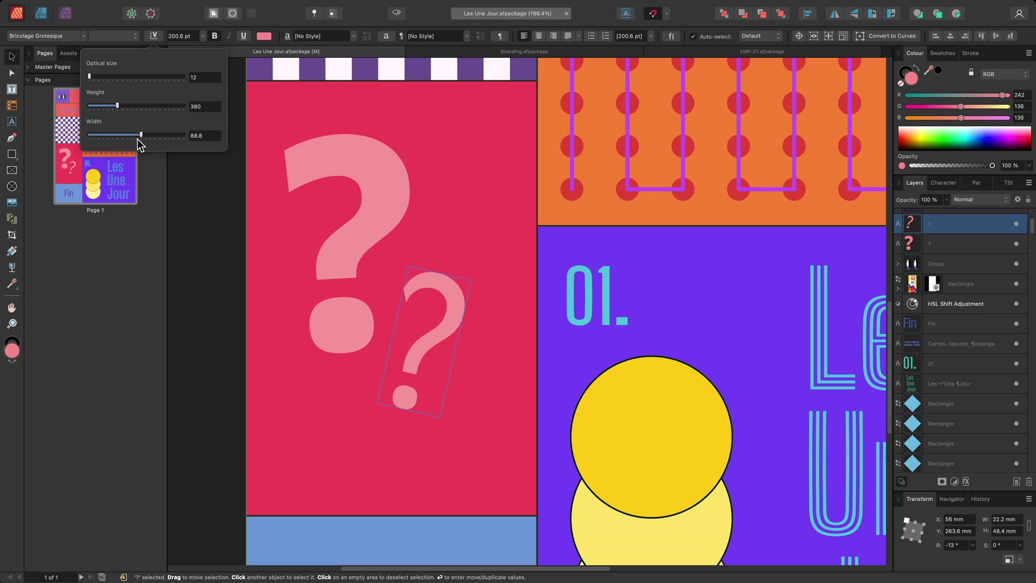
- Duplicate the smaller question mark and place the copy further down and right
{"action": "key", "text": "super+j"}
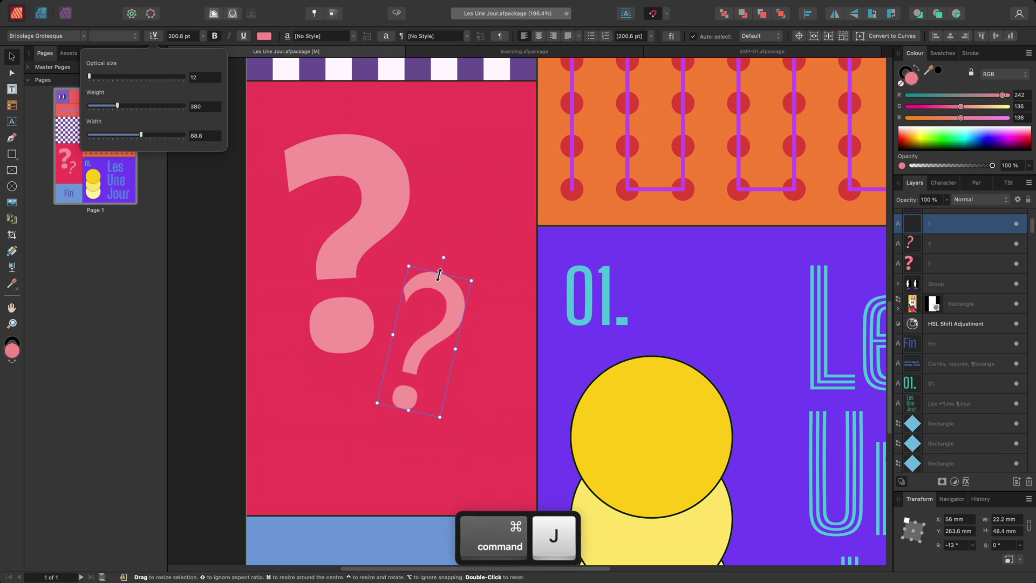
{"action": "left_click_drag", "start_coordinate": [452, 303], "coordinate": [491, 395]}
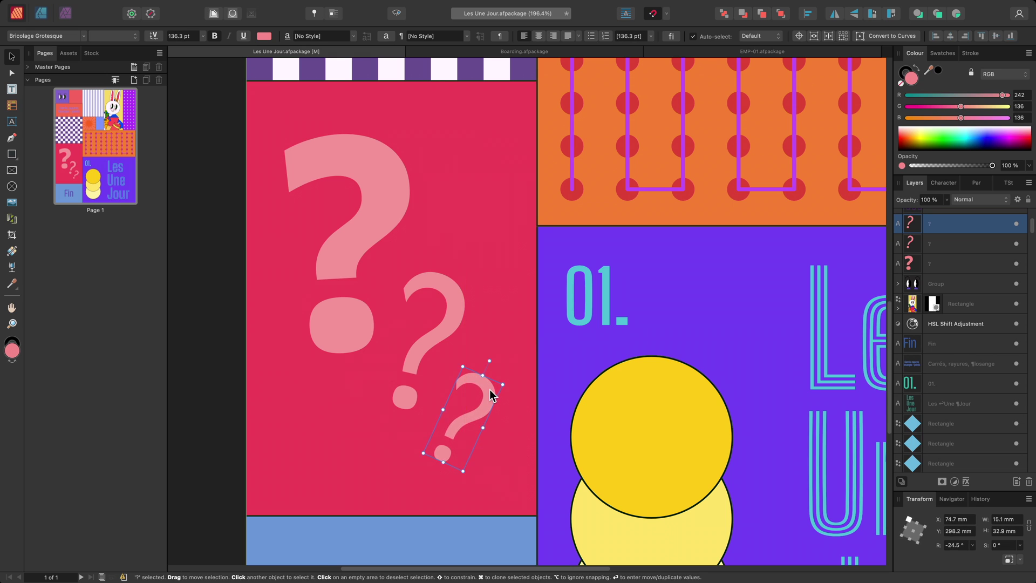
- Give the third question mark weight 200, width 75 and larger optical size, then switch to Boarding
{"action": "left_click", "coordinate": [153, 36]}
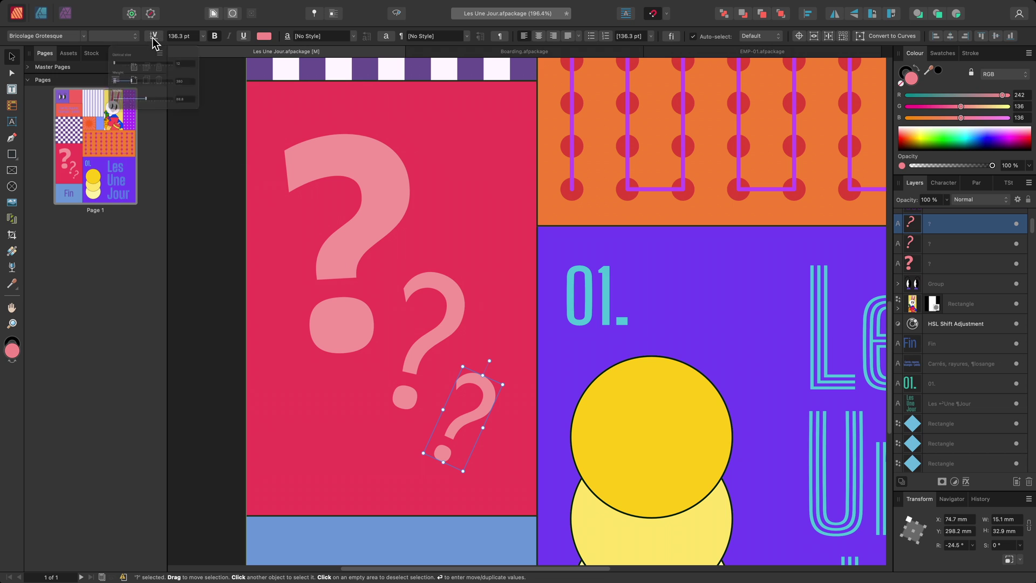
{"action": "left_click_drag", "start_coordinate": [116, 106], "coordinate": [90, 108]}
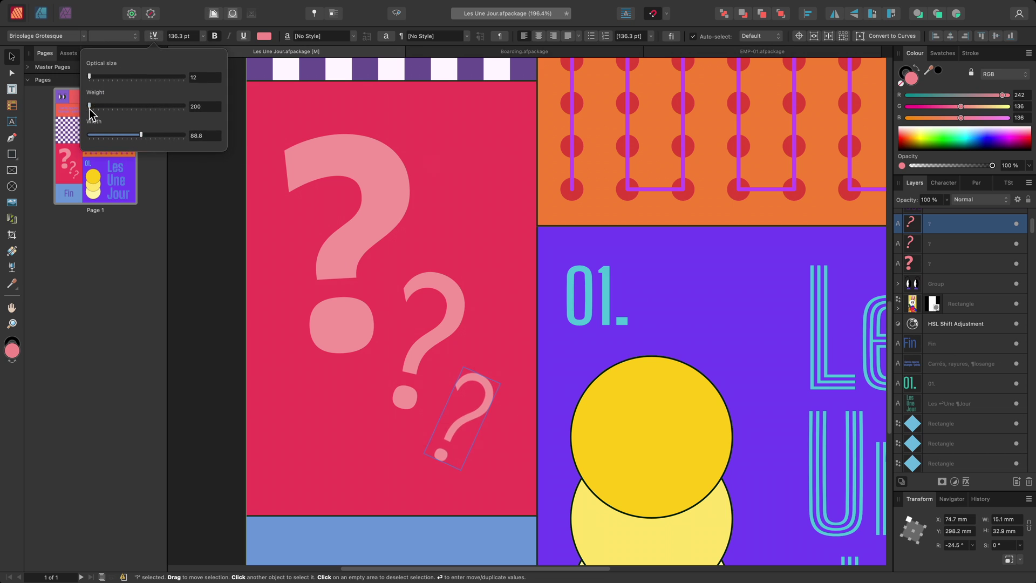
{"action": "left_click_drag", "start_coordinate": [141, 135], "coordinate": [89, 135]}
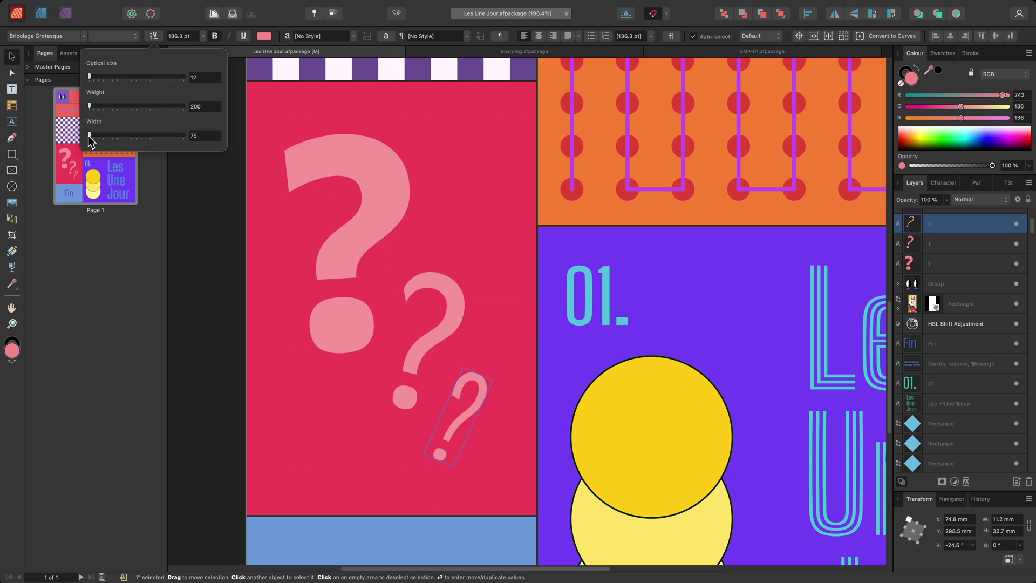
{"action": "left_click_drag", "start_coordinate": [89, 76], "coordinate": [180, 78]}
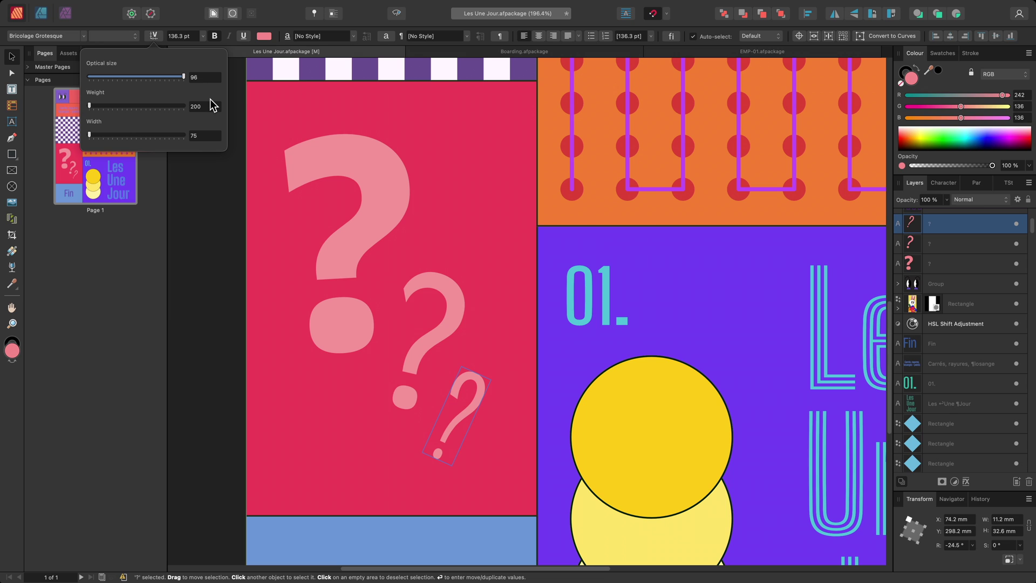
{"action": "key", "text": "h"}
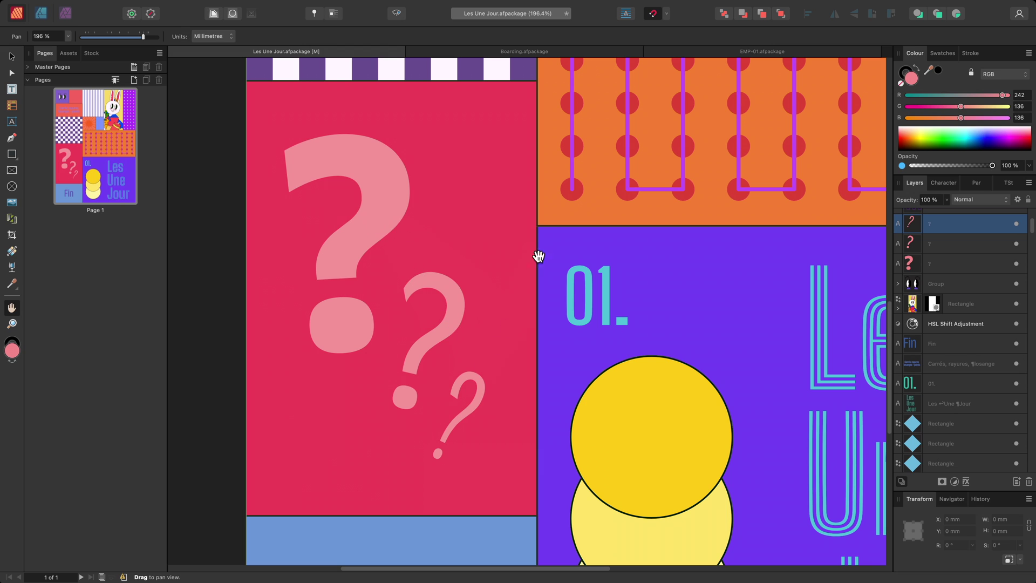
{"action": "left_click", "coordinate": [582, 58]}
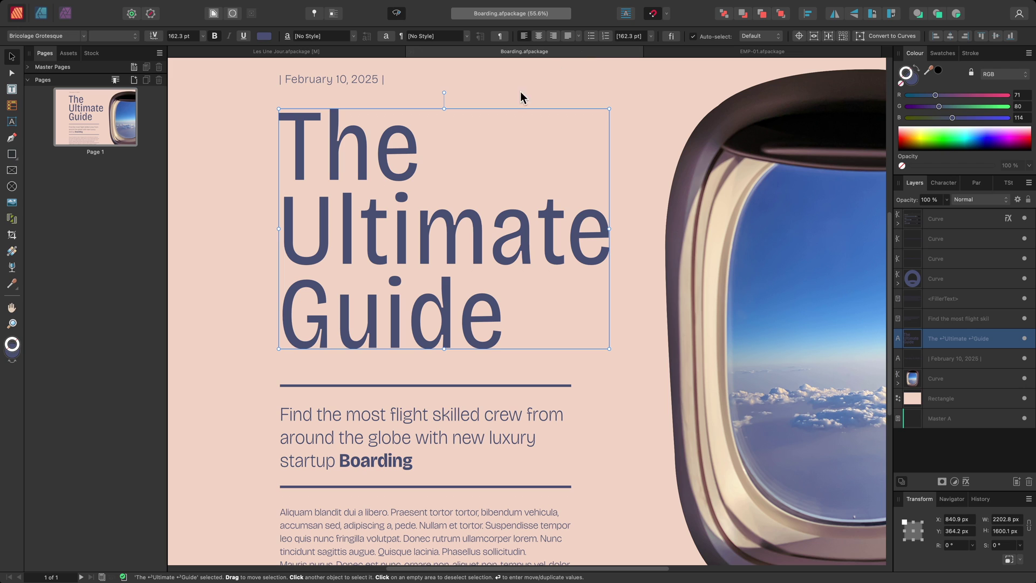
- Raise 'The Ultimate Guide' headline's optical size from 12 to 96
{"action": "left_click", "coordinate": [156, 36]}
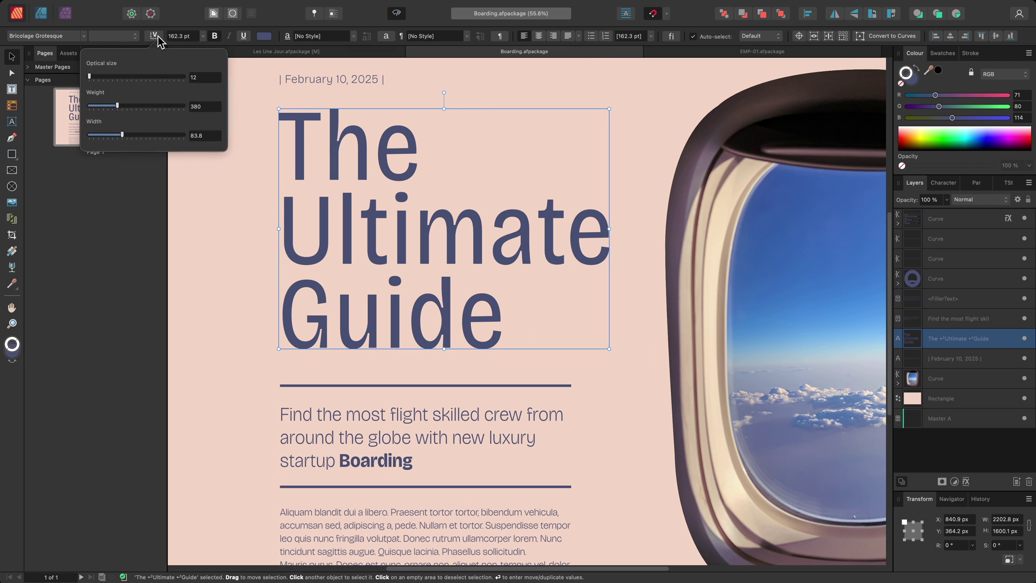
{"action": "left_click_drag", "start_coordinate": [89, 77], "coordinate": [191, 83]}
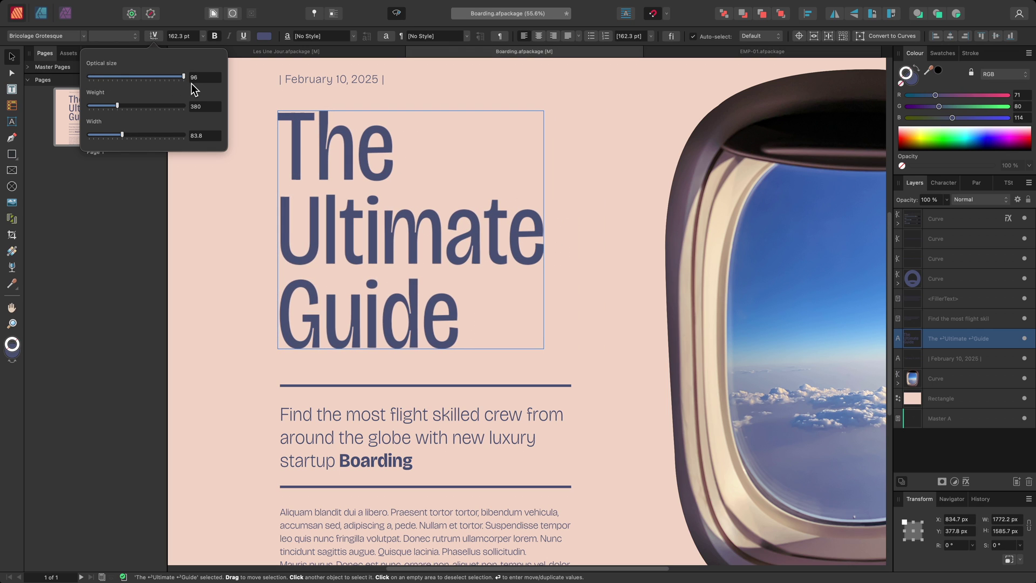
- Set the word 'Ultimate' to weight 800 and width 79.2, then switch to the EMP-01 poster
{"action": "double_click", "coordinate": [465, 235]}
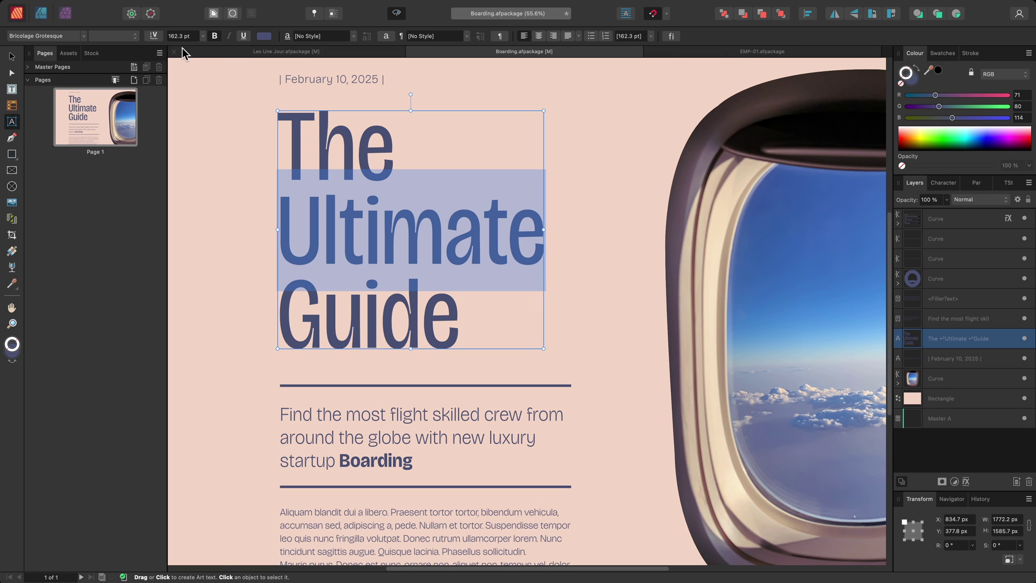
{"action": "left_click", "coordinate": [156, 35]}
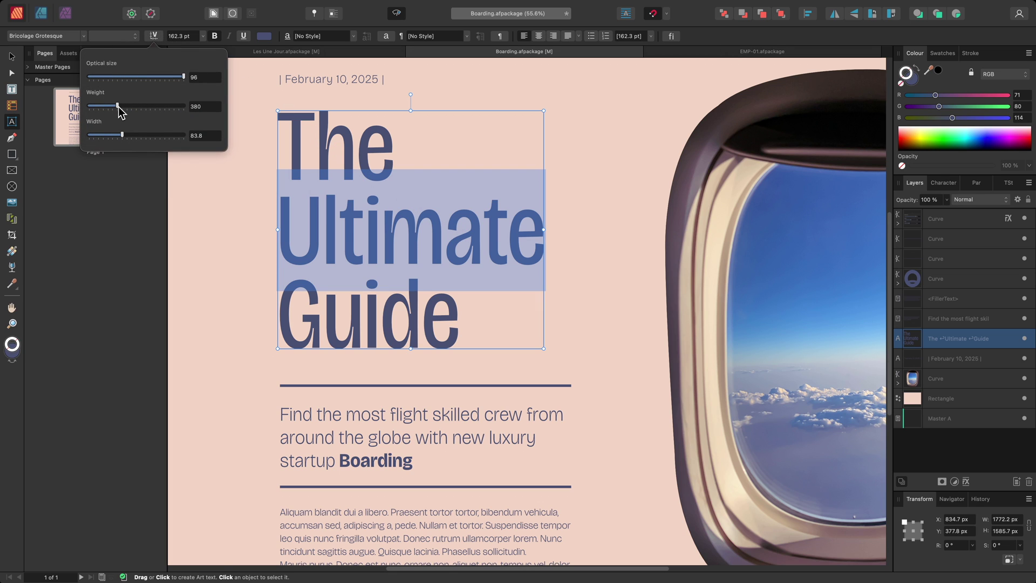
{"action": "left_click_drag", "start_coordinate": [118, 106], "coordinate": [189, 109]}
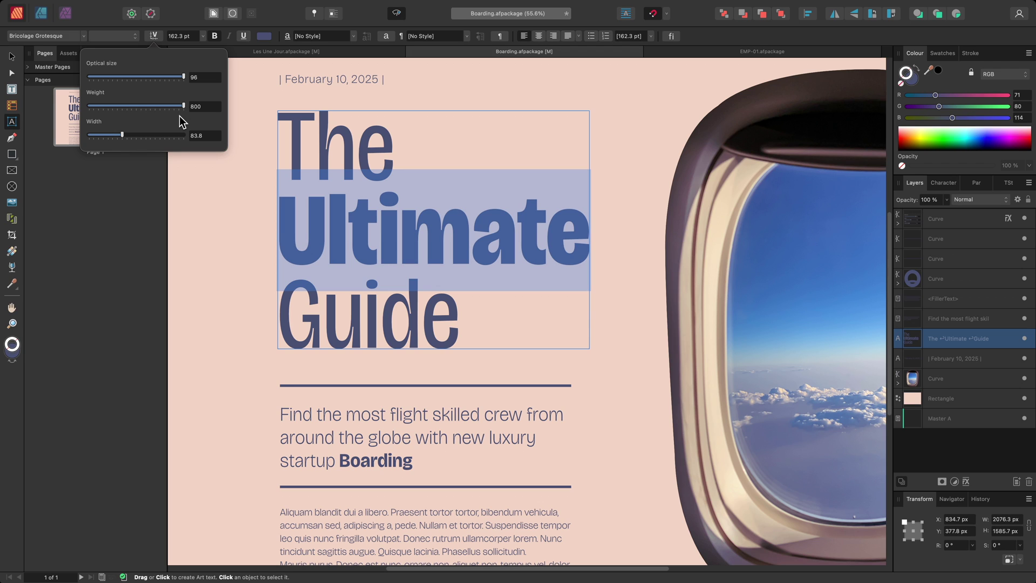
{"action": "left_click_drag", "start_coordinate": [122, 136], "coordinate": [103, 136]}
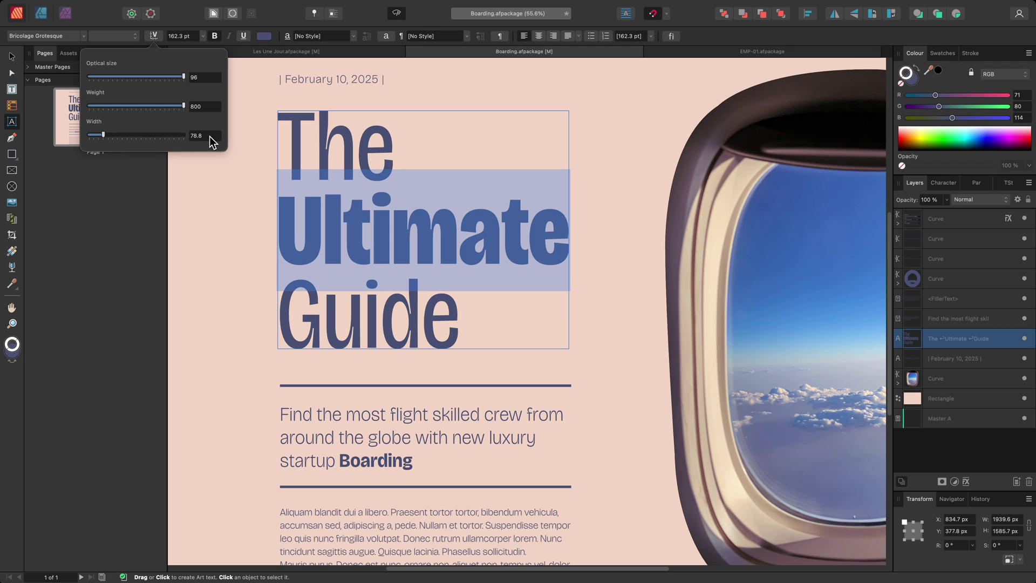
{"action": "scroll", "coordinate": [208, 141], "scroll_direction": "up", "scroll_amount": 3}
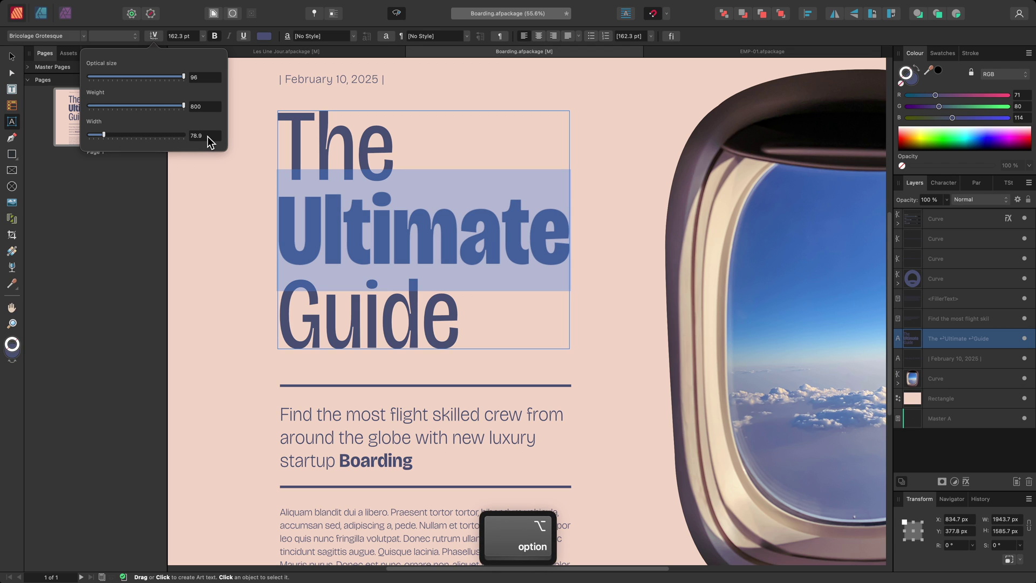
{"action": "scroll", "coordinate": [208, 141], "scroll_direction": "up", "scroll_amount": 3}
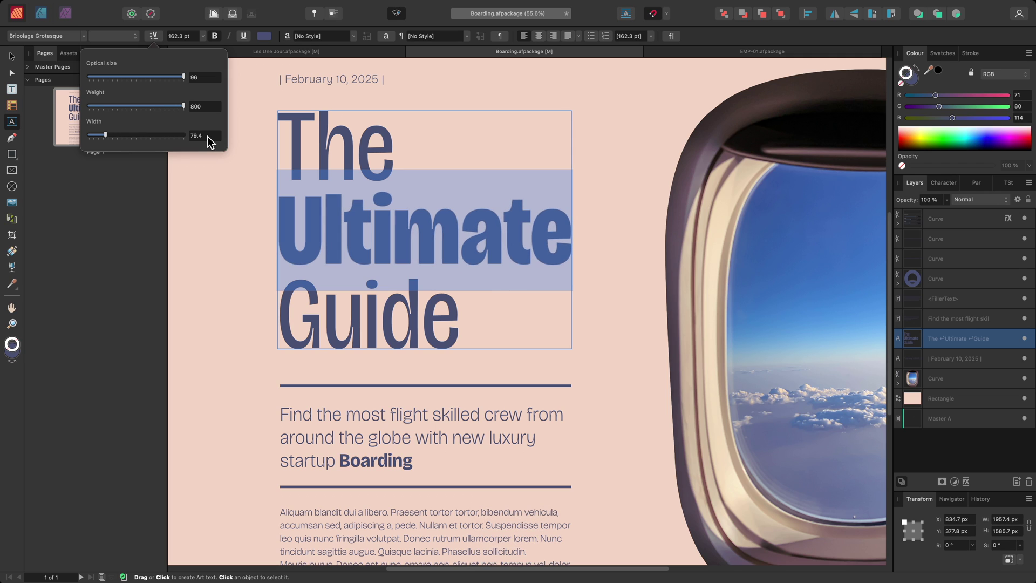
{"action": "scroll", "coordinate": [209, 136], "scroll_direction": "down", "scroll_amount": 1}
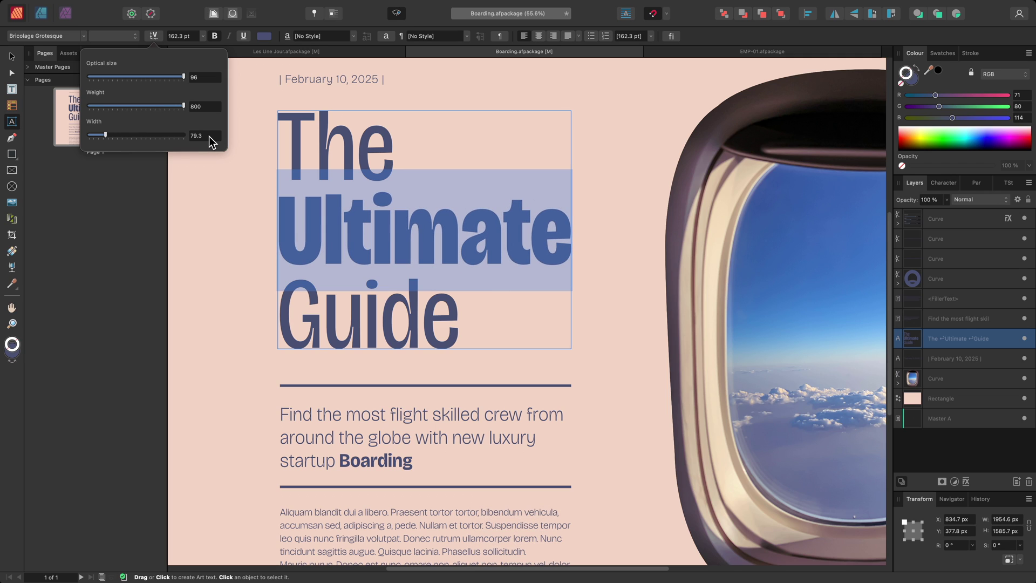
{"action": "scroll", "coordinate": [208, 136], "scroll_direction": "down", "scroll_amount": 1}
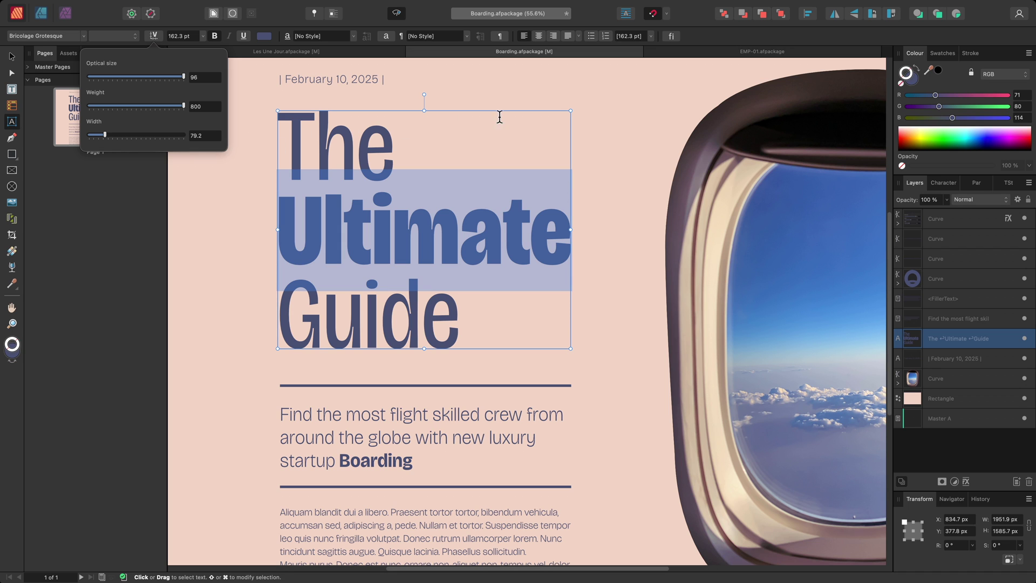
{"action": "left_click", "coordinate": [797, 53]}
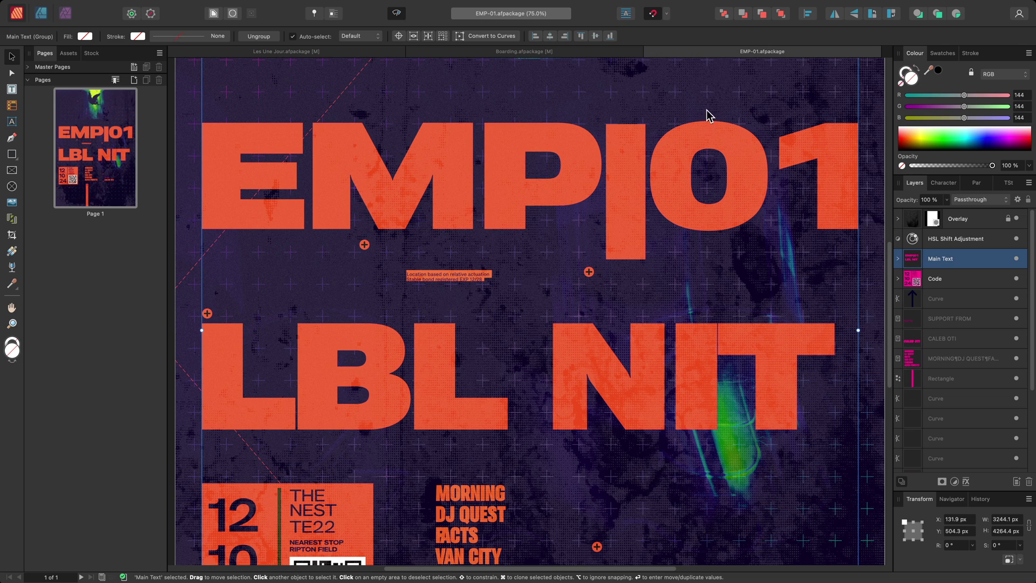
- Select the EMP|01 line and add the LBL NIT line to the selection
{"action": "double_click", "coordinate": [623, 171]}
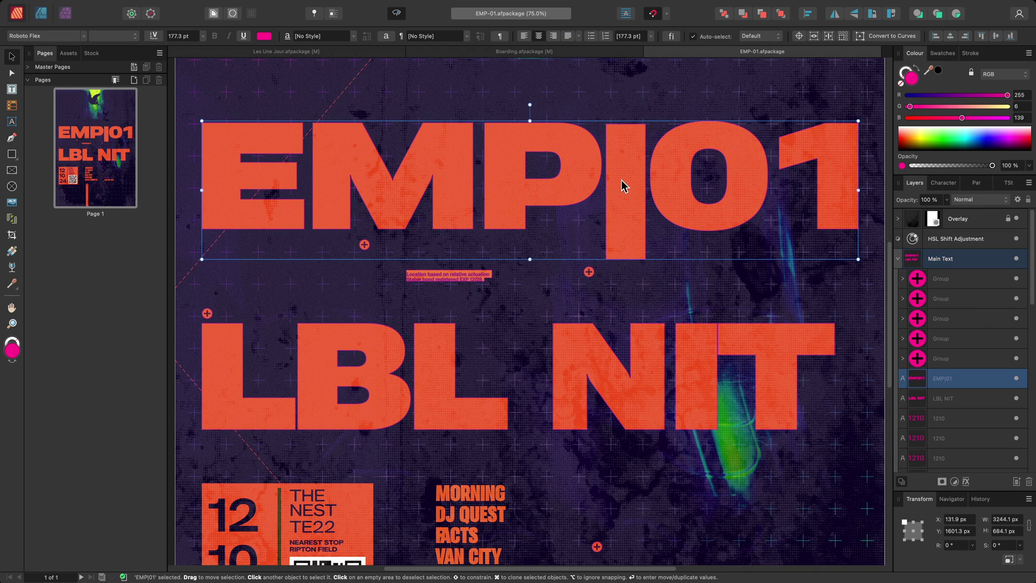
{"action": "key", "text": "shift"}
{"action": "left_click", "coordinate": [647, 343], "text": "shift"}
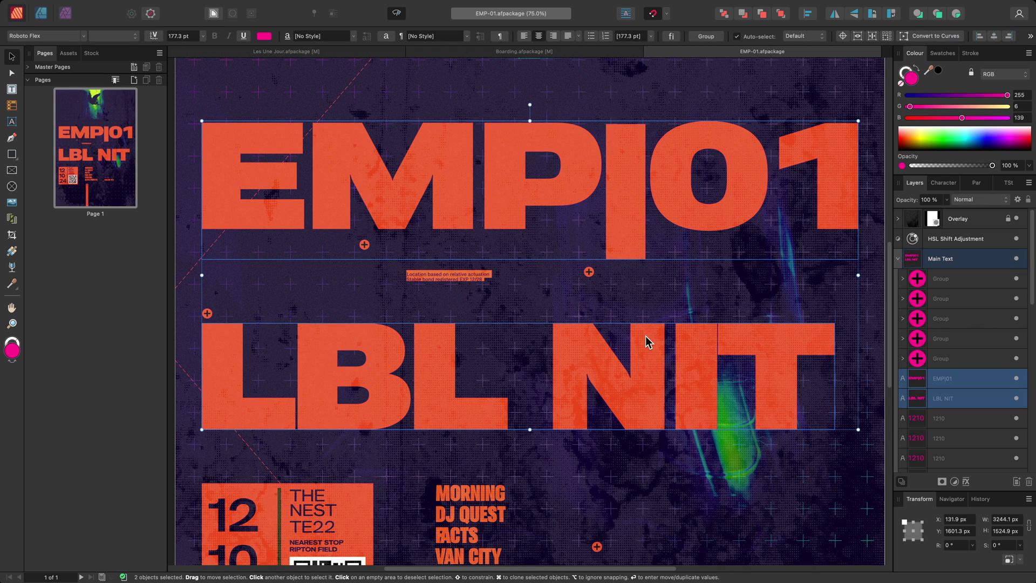
- Reveal hidden axes and set thick stroke 116, counter width 407 and thin stroke 69 on both lines
{"action": "left_click", "coordinate": [155, 36]}
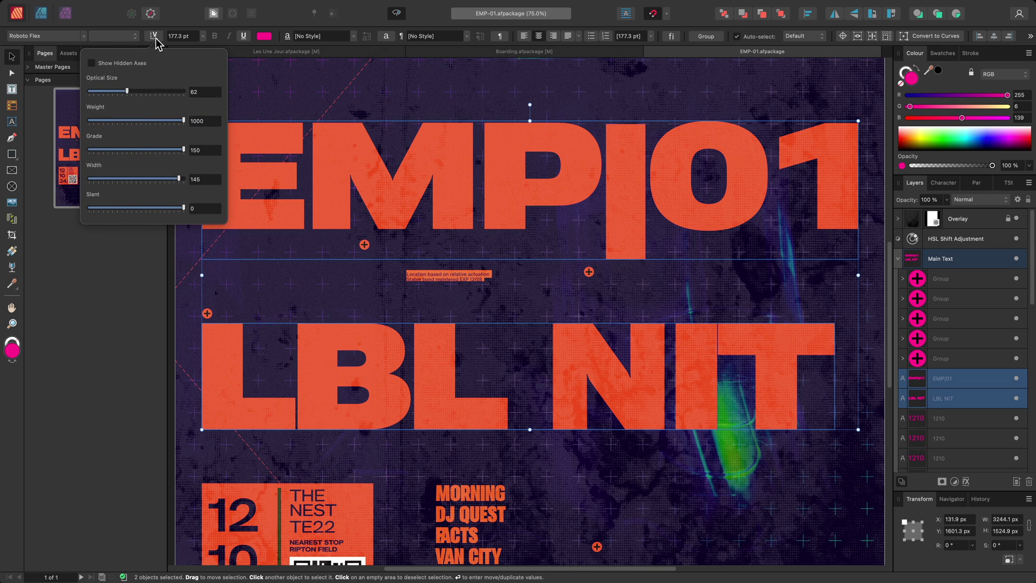
{"action": "left_click", "coordinate": [137, 68]}
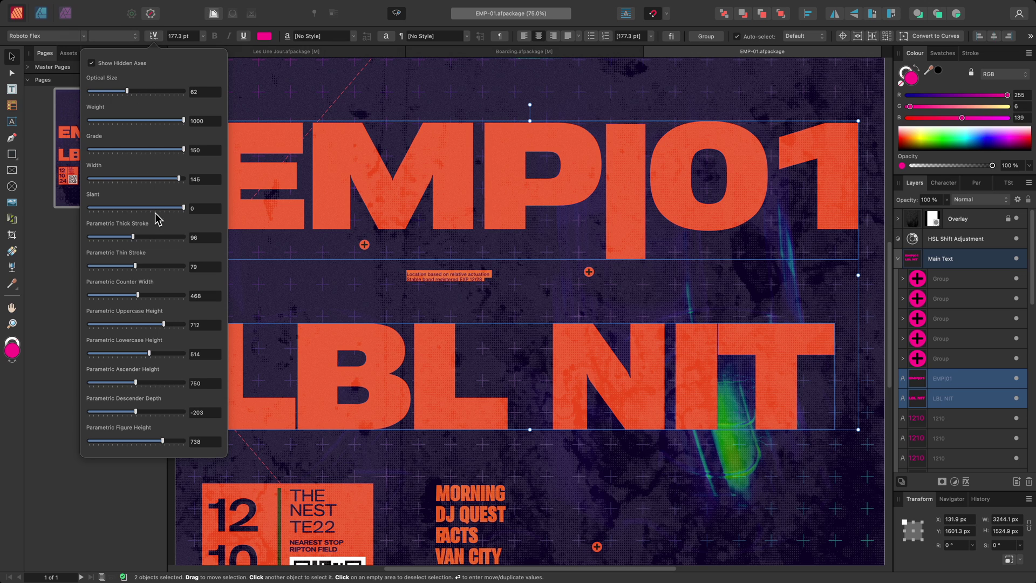
{"action": "mouse_move", "coordinate": [133, 238]}
{"action": "left_mouse_down"}
{"action": "mouse_move", "coordinate": [148, 242]}
{"action": "mouse_move", "coordinate": [132, 266]}
{"action": "mouse_move", "coordinate": [91, 270]}
{"action": "left_mouse_up"}
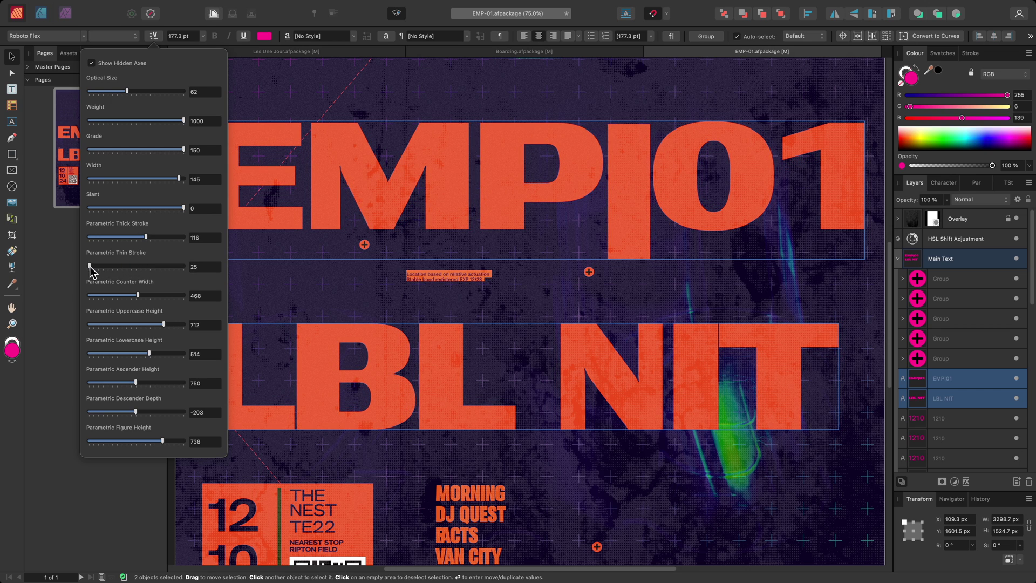
{"action": "left_click_drag", "start_coordinate": [137, 295], "coordinate": [117, 299]}
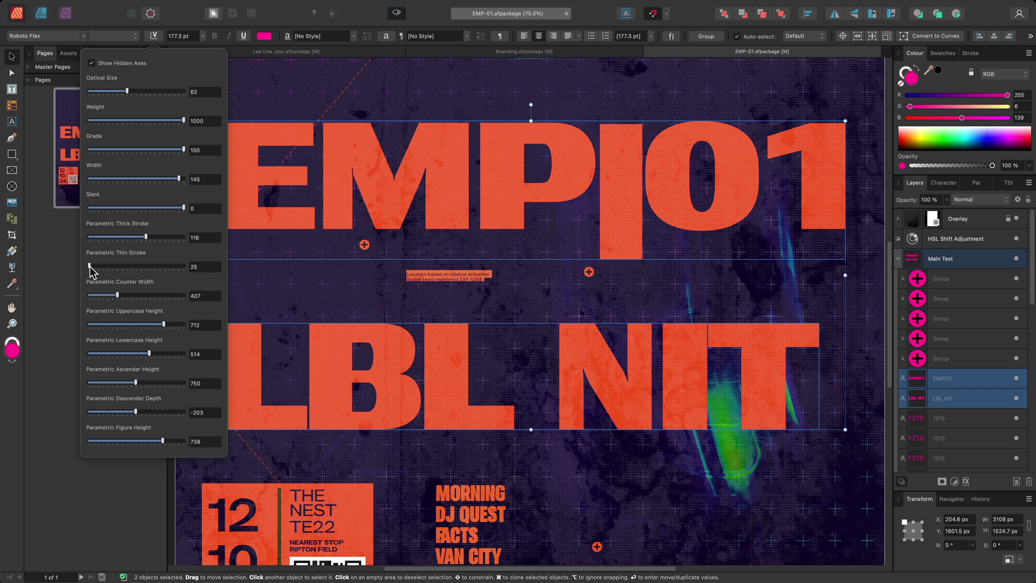
{"action": "left_click_drag", "start_coordinate": [89, 266], "coordinate": [125, 267]}
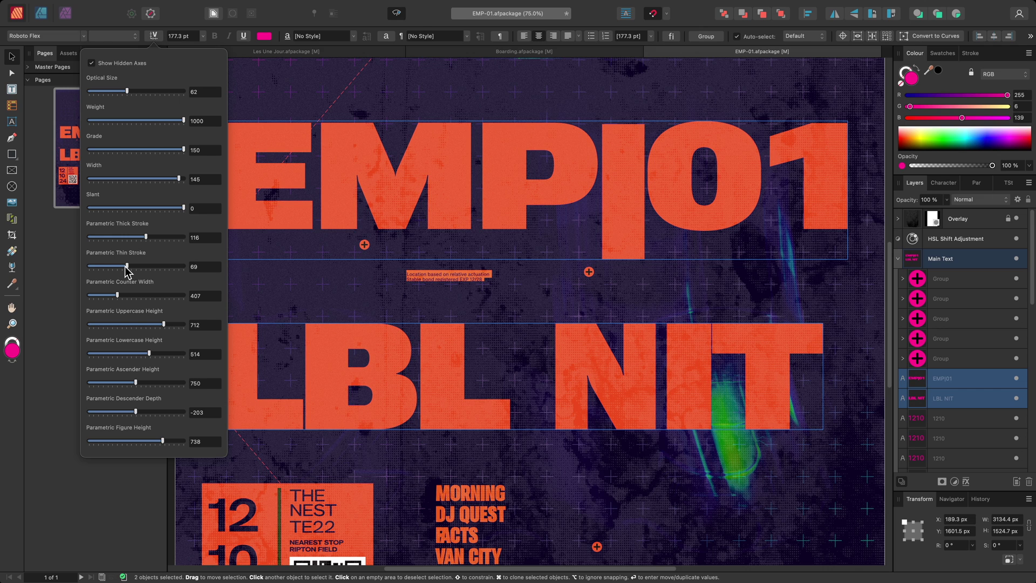
{"action": "scroll", "coordinate": [497, 423], "scroll_direction": "down", "scroll_amount": 5}
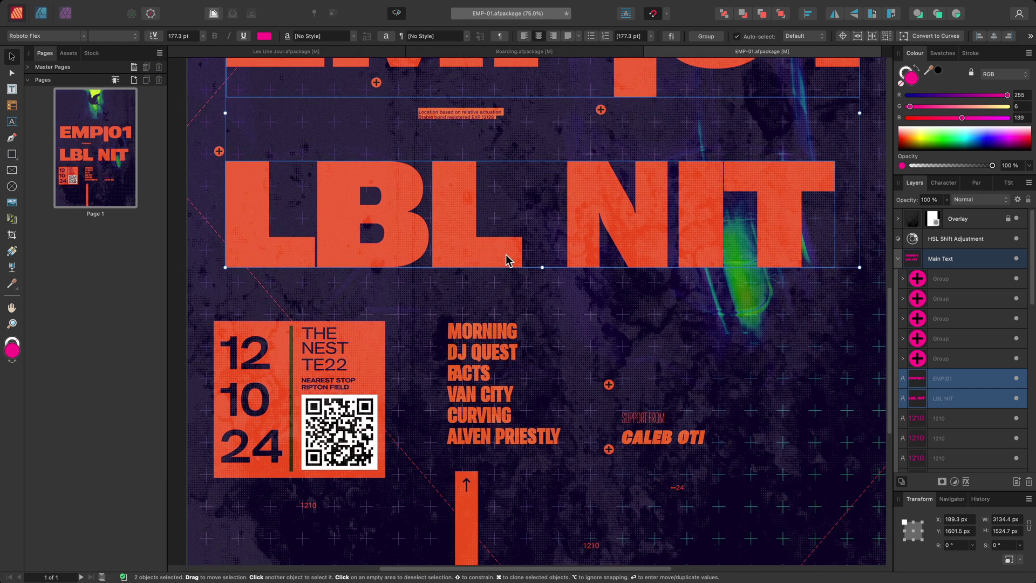
- Raise the lineup text's Parametric Uppercase Height and lower its Optical Size to 49
{"action": "scroll", "coordinate": [522, 464], "scroll_direction": "up", "scroll_amount": 2, "text": "alt"}
{"action": "left_click", "coordinate": [493, 342]}
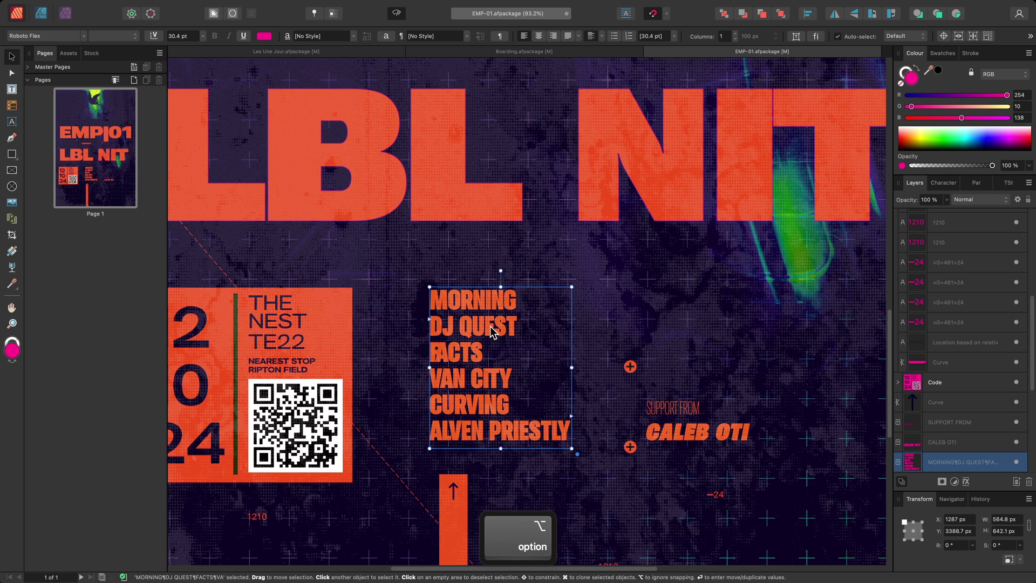
{"action": "left_click", "coordinate": [154, 36]}
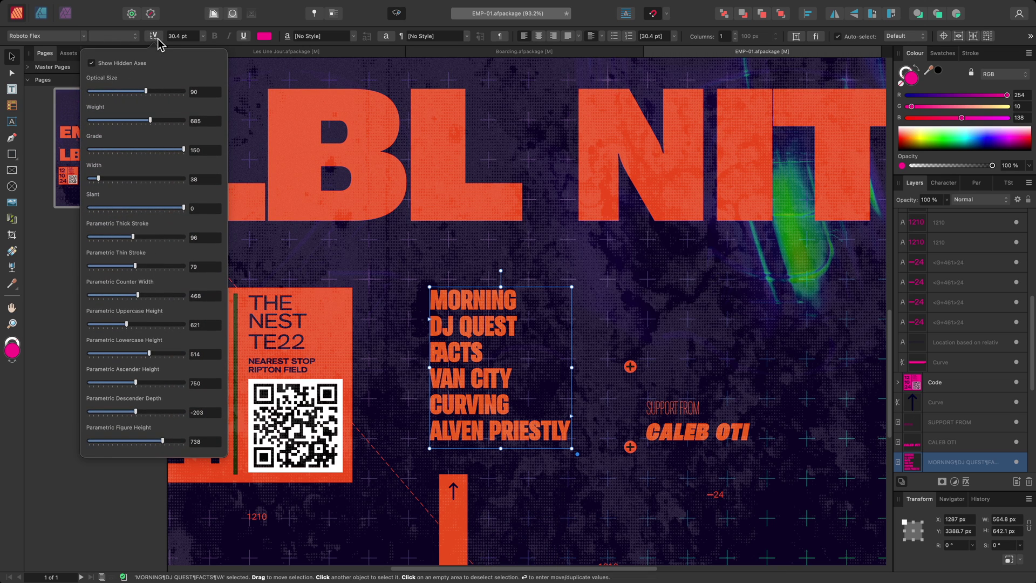
{"action": "left_click_drag", "start_coordinate": [126, 324], "coordinate": [194, 336]}
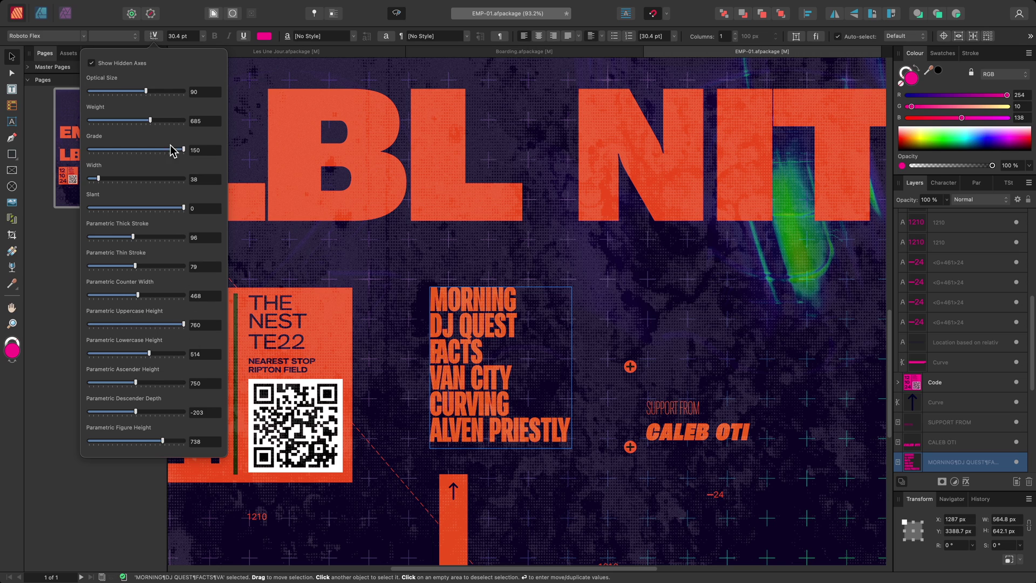
{"action": "left_click_drag", "start_coordinate": [145, 92], "coordinate": [118, 91]}
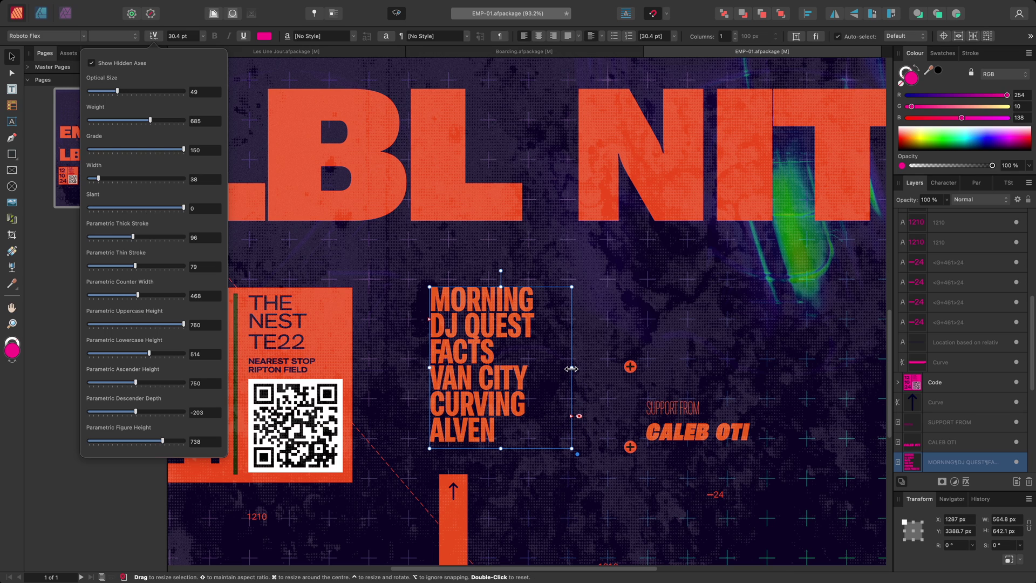
- Widen the lineup frame to 706.8 px so ALVEN PRIESTLY fits, then fit the whole poster in view
{"action": "left_click_drag", "start_coordinate": [572, 367], "coordinate": [607, 366]}
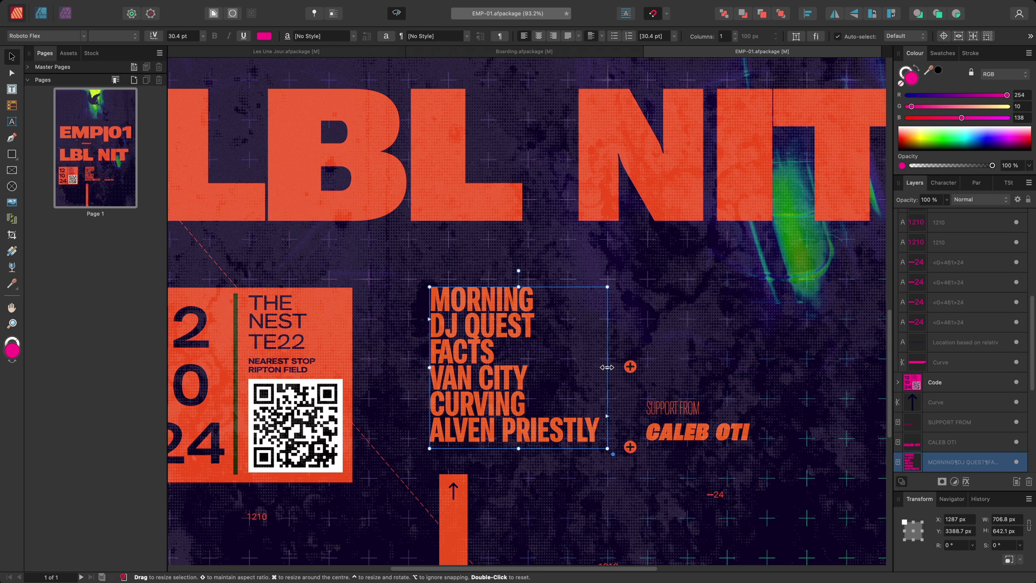
{"action": "key", "text": "h"}
{"action": "key", "text": "super+0"}
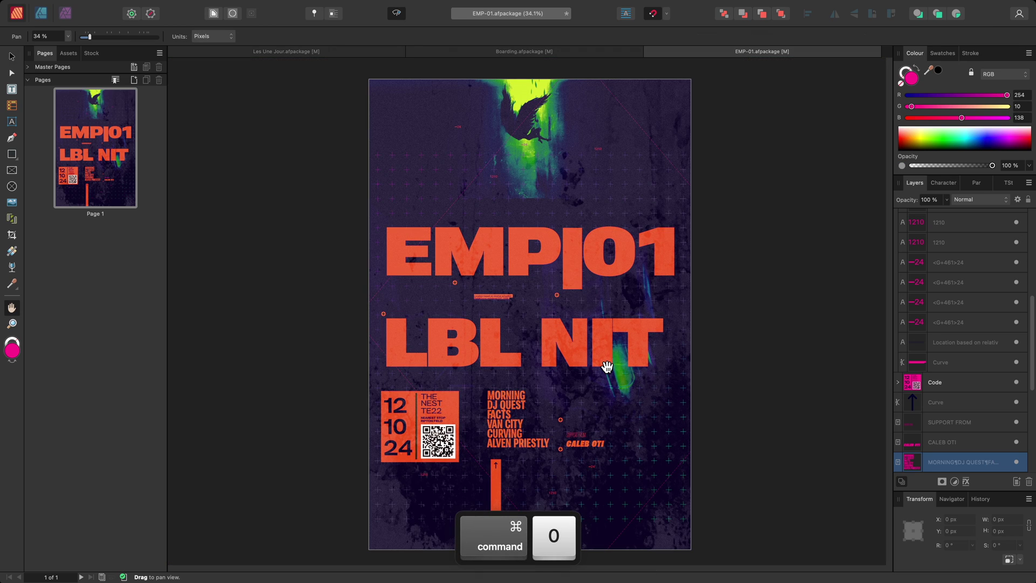